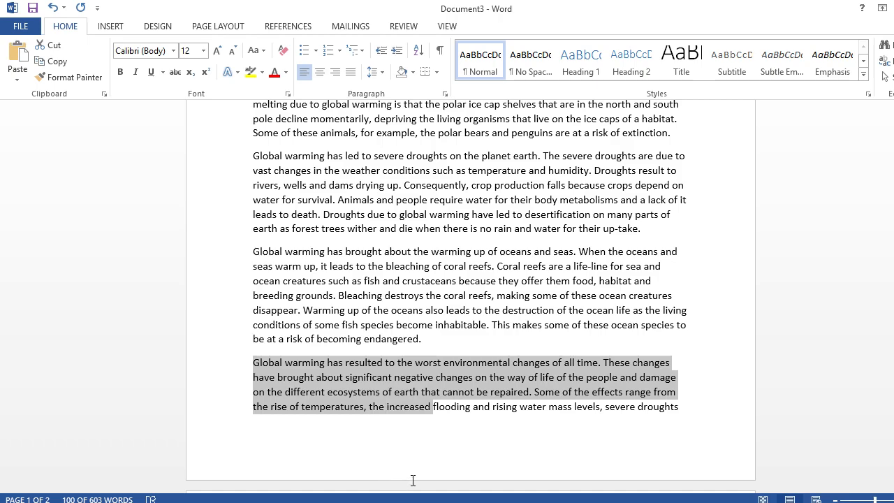
Step: Switch to the Opera browser and search the web for grammarly in a new tab
key(alt+Tab)
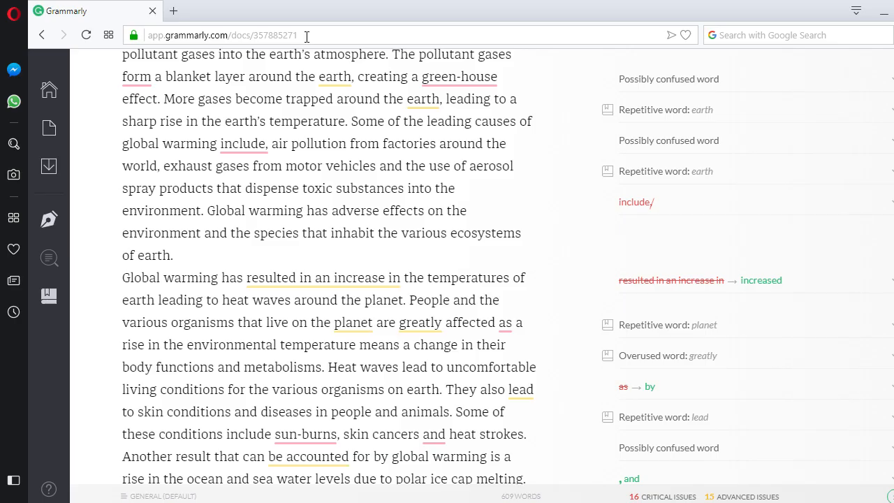
click(173, 11)
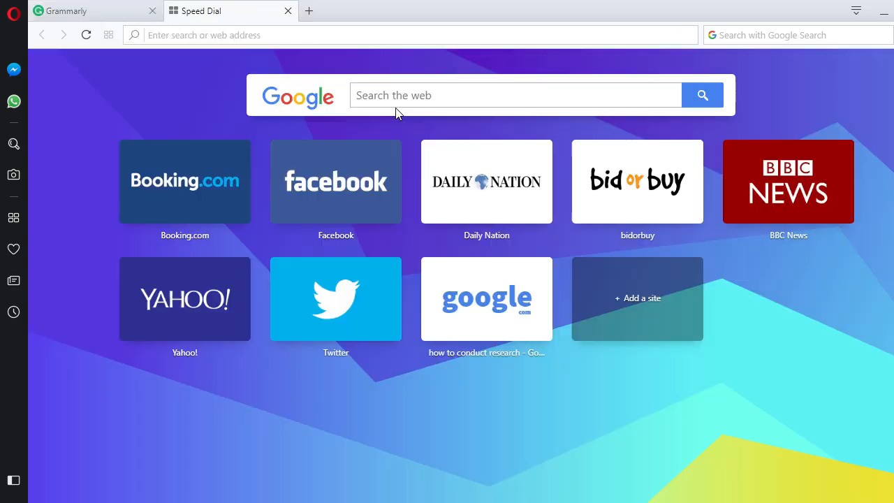
click(401, 100)
text(gramma)
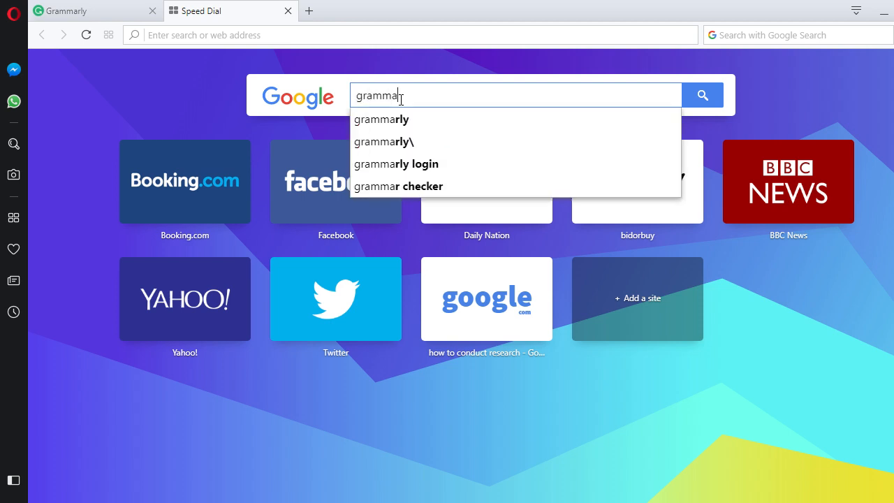
click(401, 117)
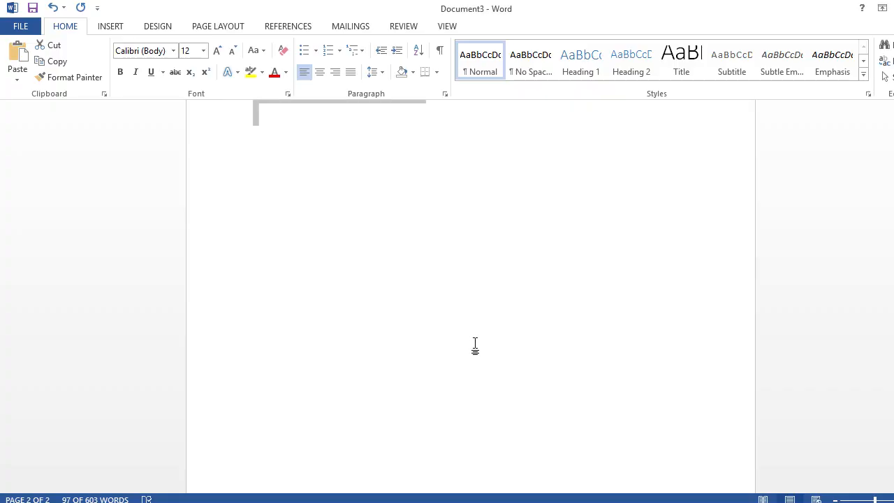
Step: Copy the entire "Effects of Global Warming" essay from the Word document
scroll(475, 343, up, 17)
click(451, 315)
scroll(433, 297, up, 3)
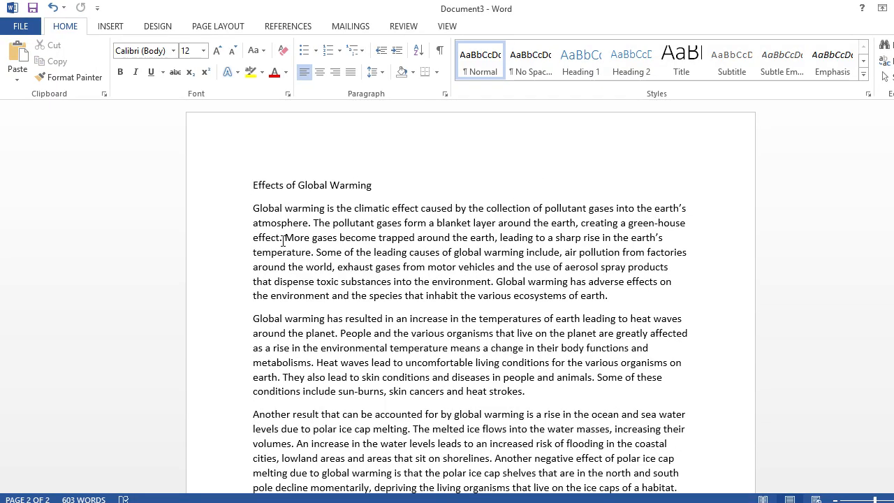
drag(252, 186, 543, 300)
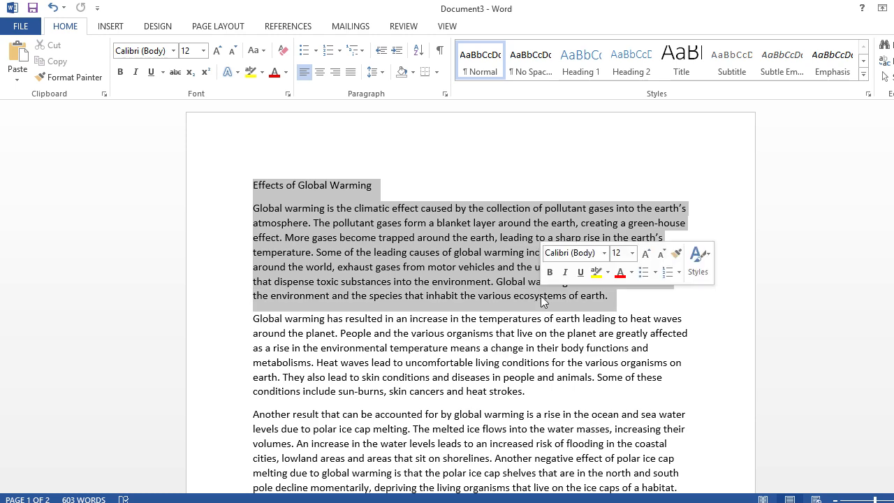
key(ctrl+a)
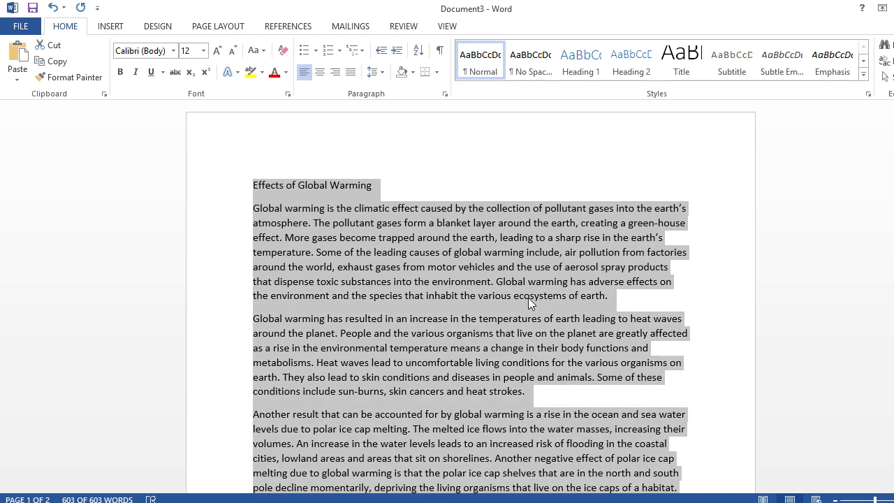
right_click(369, 246)
click(392, 266)
Step: Switch to Grammarly in the browser, create a new document and paste the copied essay into it
key(alt+Tab)
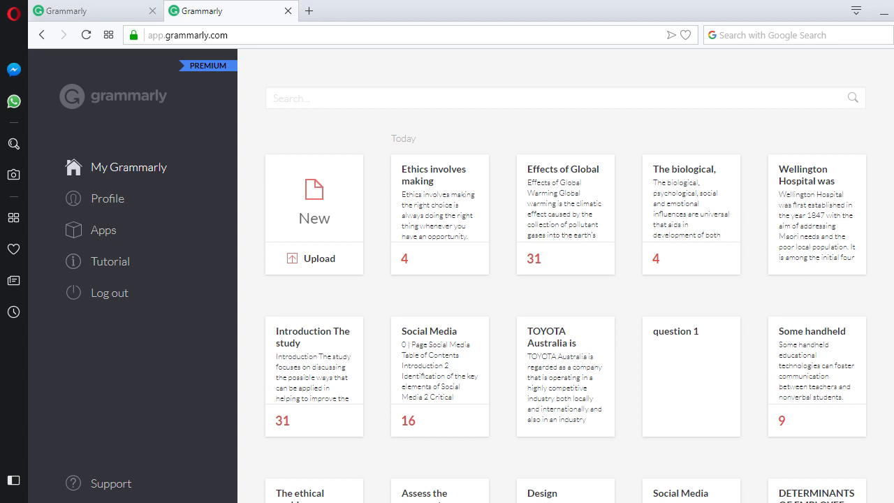
click(314, 195)
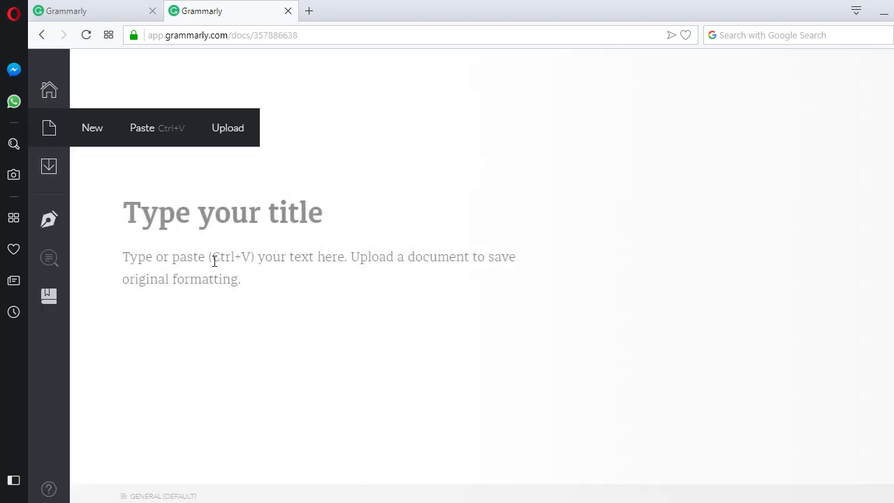
key(ctrl+v)
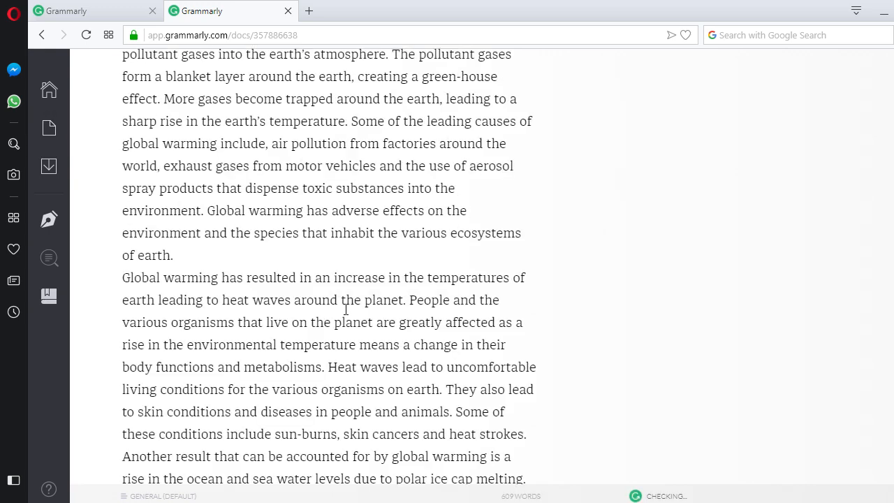
click(514, 301)
scroll(511, 316, up, 2)
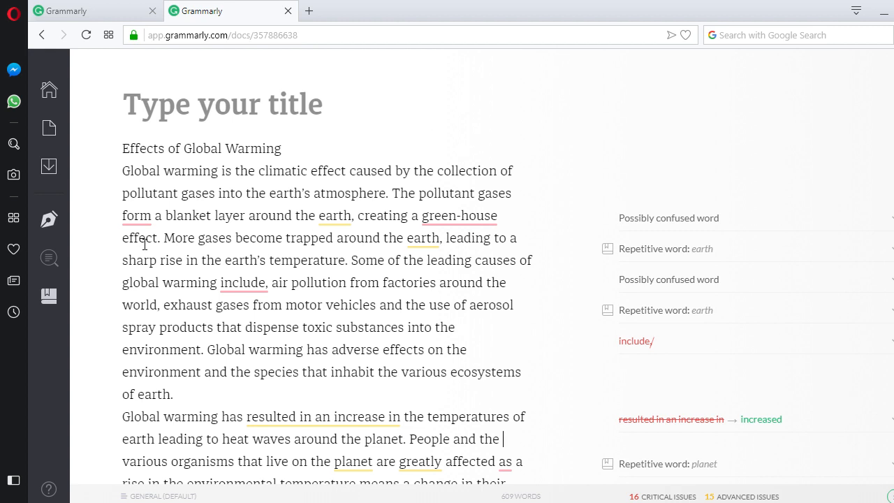
Step: Turn on plagiarism checking for the pasted essay
mouse_move(59, 250)
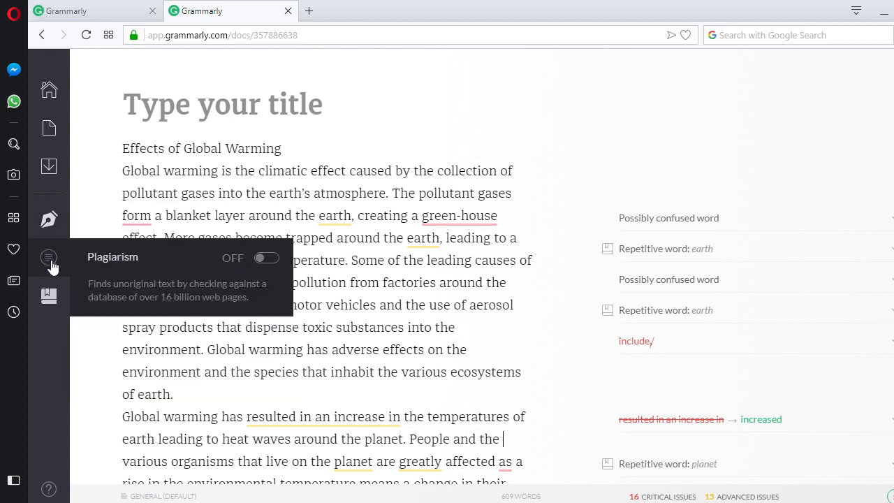
click(52, 264)
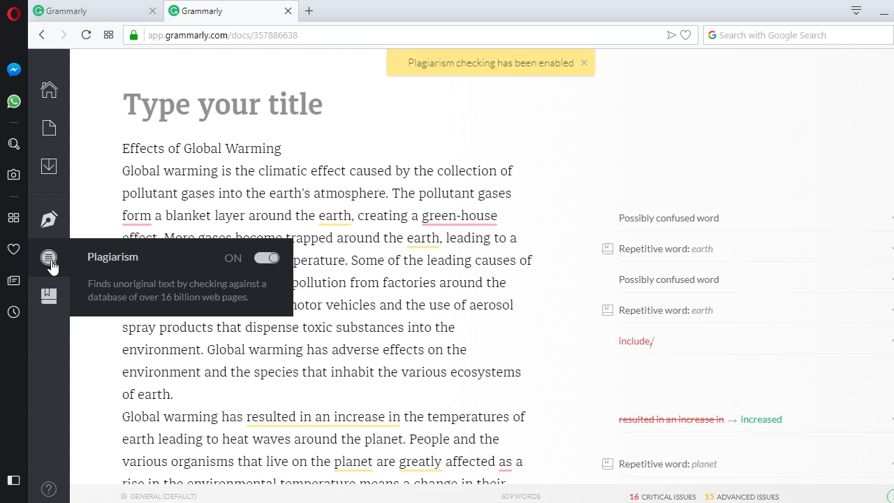
click(361, 282)
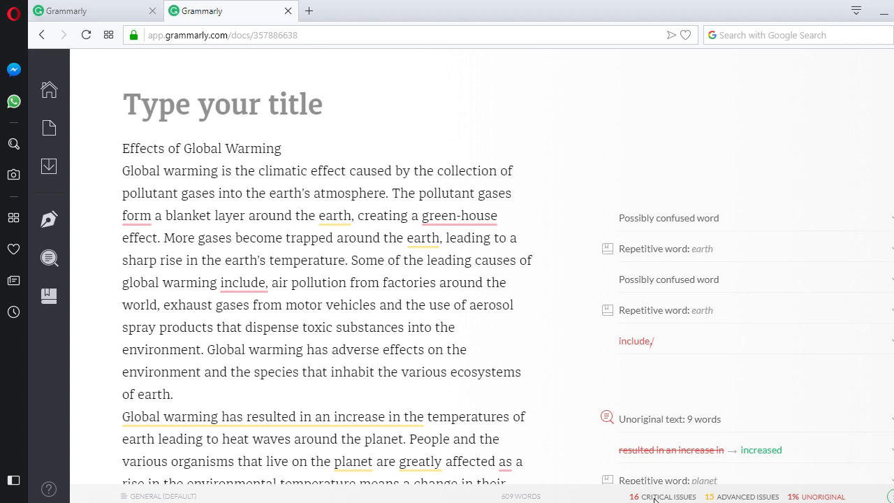
Step: Ignore the confused-word suggestion for "form" and accept the correction removing the comma after "include" in the first paragraph
click(139, 228)
click(137, 216)
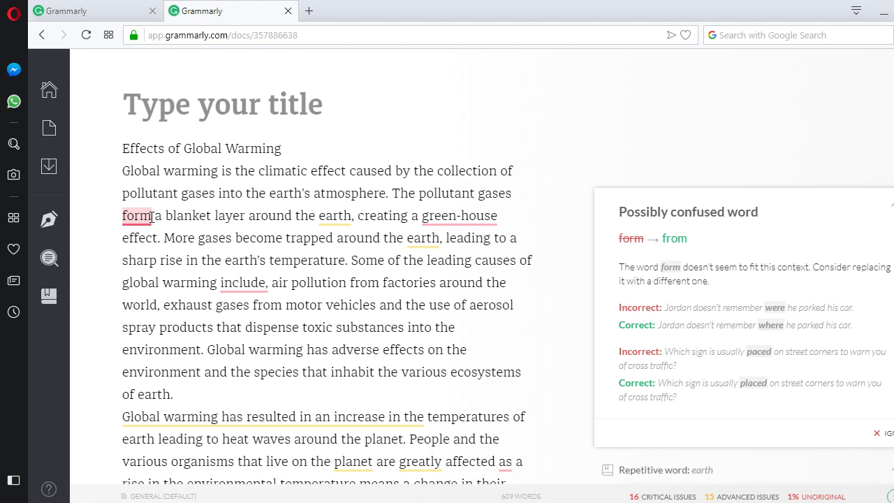
click(881, 433)
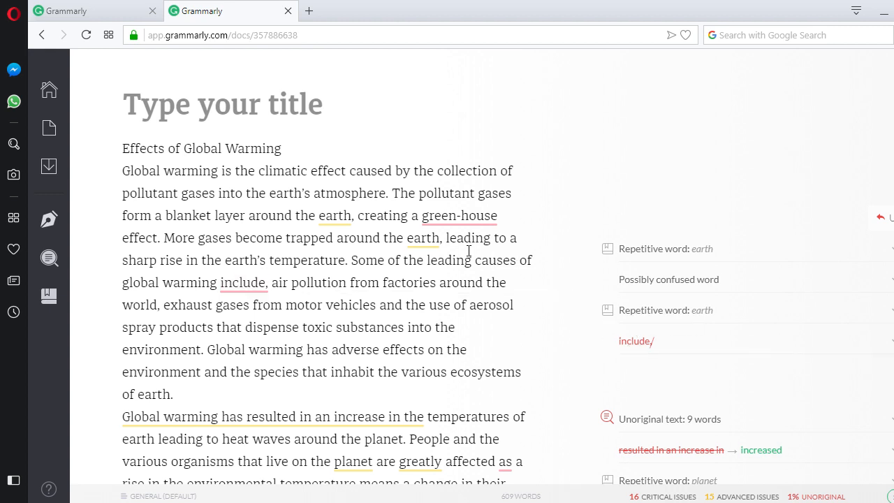
drag(353, 262, 356, 283)
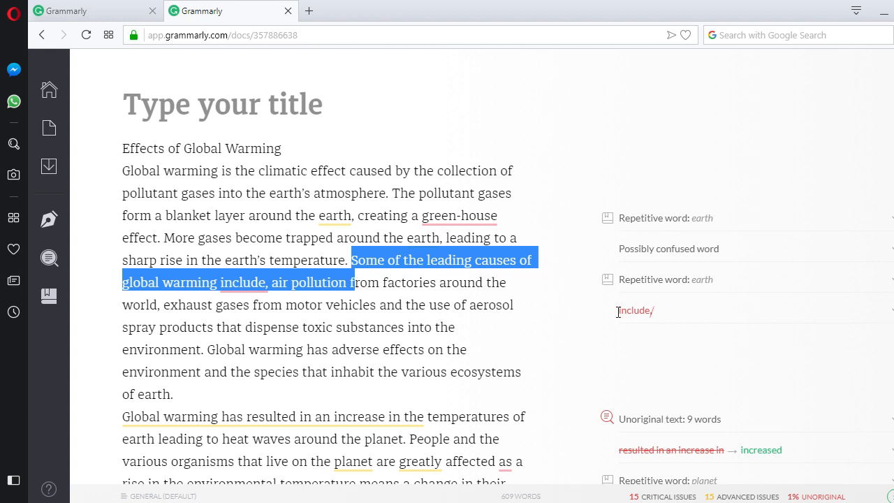
click(648, 318)
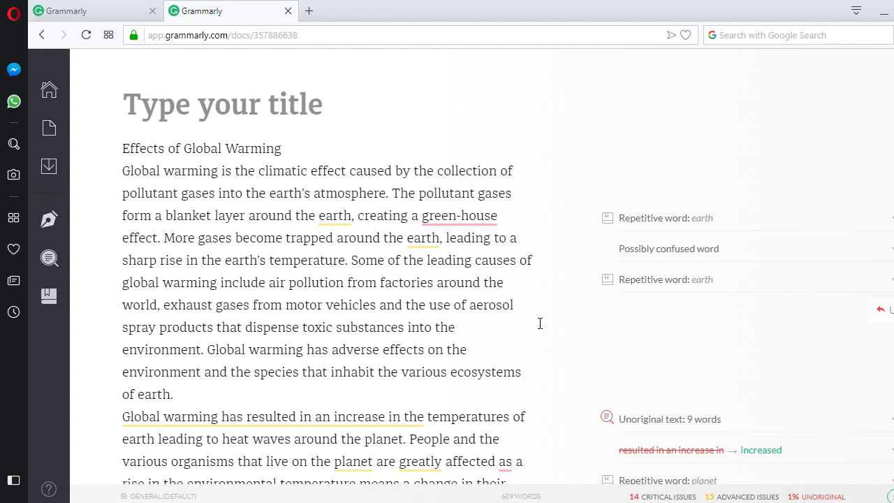
Step: Review the unoriginal text match opening the second paragraph and accept replacing "resulted in an increase in" with "increased"
scroll(414, 268, down, 1)
scroll(414, 269, down, 1)
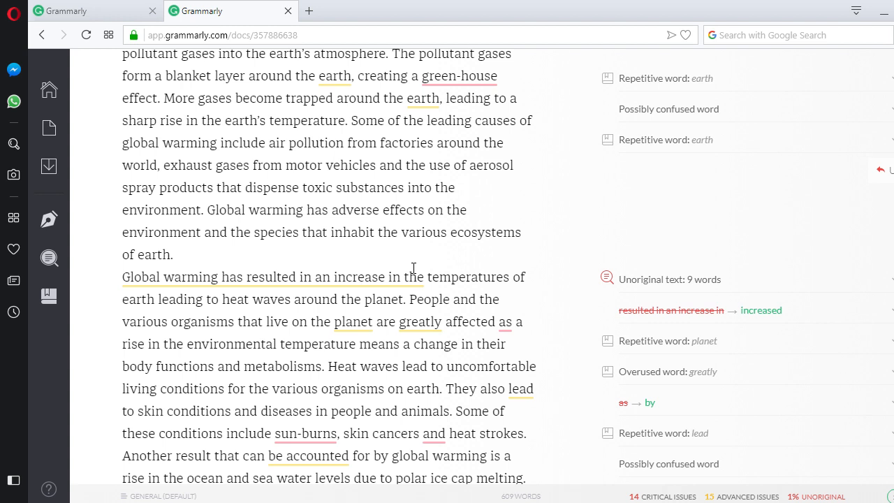
click(613, 285)
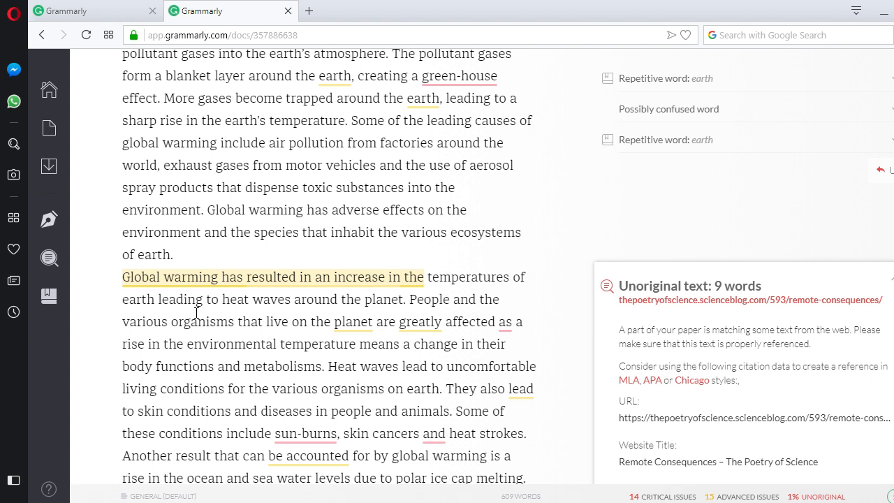
click(257, 321)
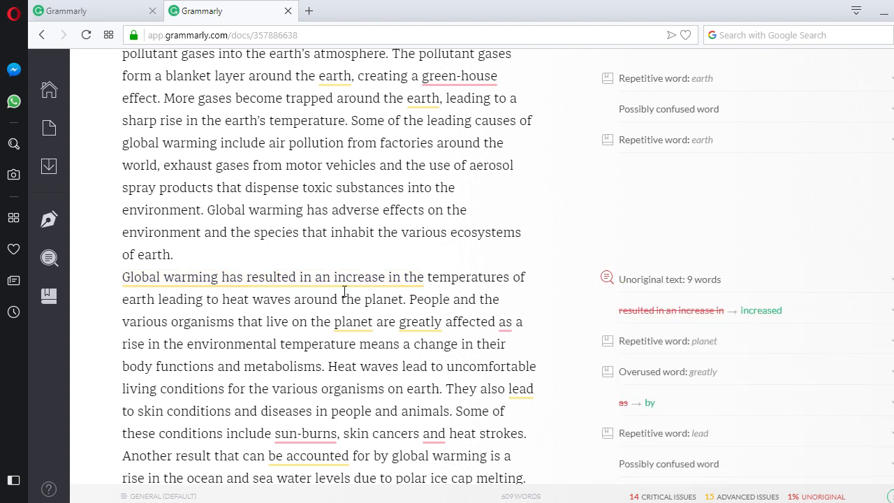
click(744, 316)
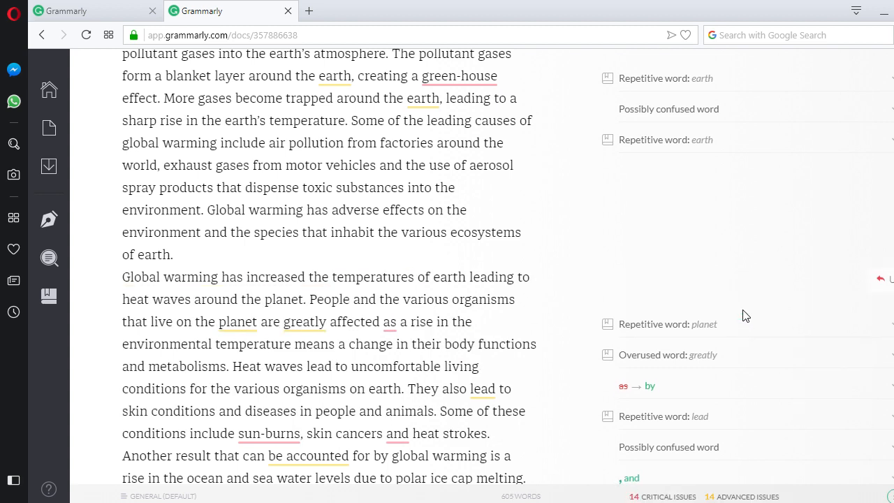
Step: Cut the whole corrected essay and paste it back into the same Grammarly document
key(ctrl+a)
key(ctrl+x)
key(ctrl+v)
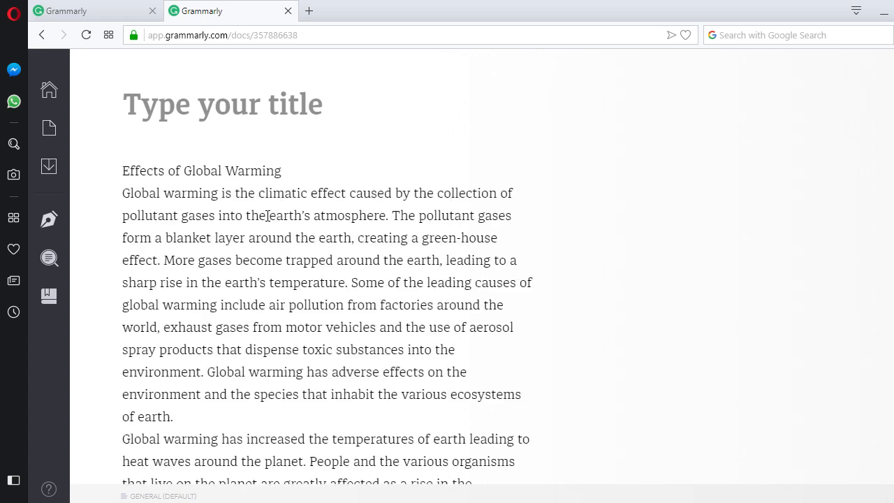
Step: Compare the second paragraph's opening sentence in the Word document with its corrected wording in Grammarly
scroll(267, 215, down, 3)
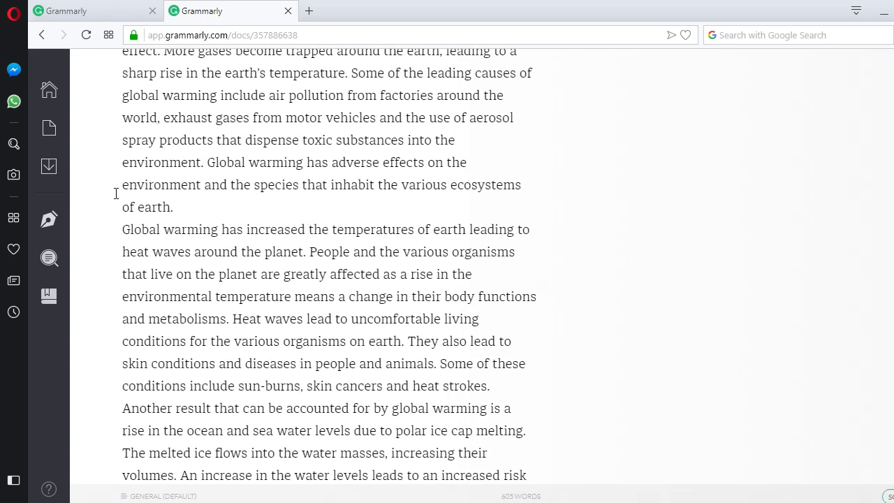
drag(123, 229, 364, 293)
scroll(364, 294, up, 2)
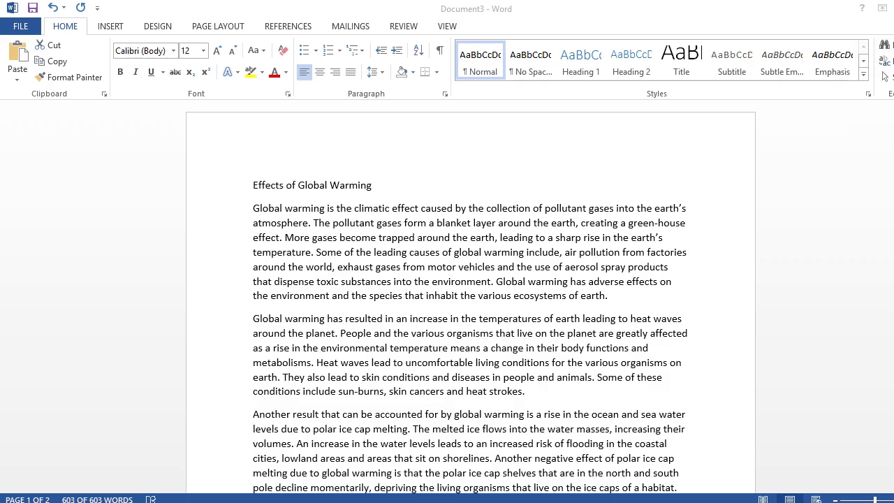
key(ctrl+a)
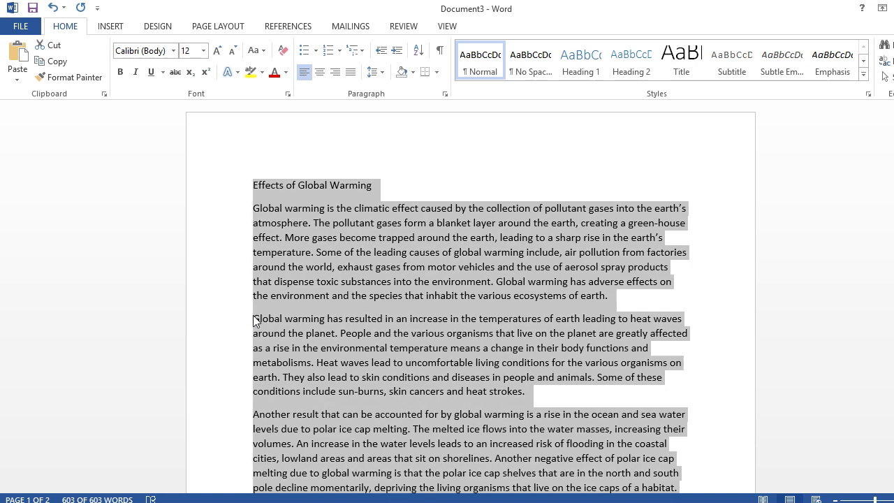
click(250, 319)
drag(255, 319, 581, 321)
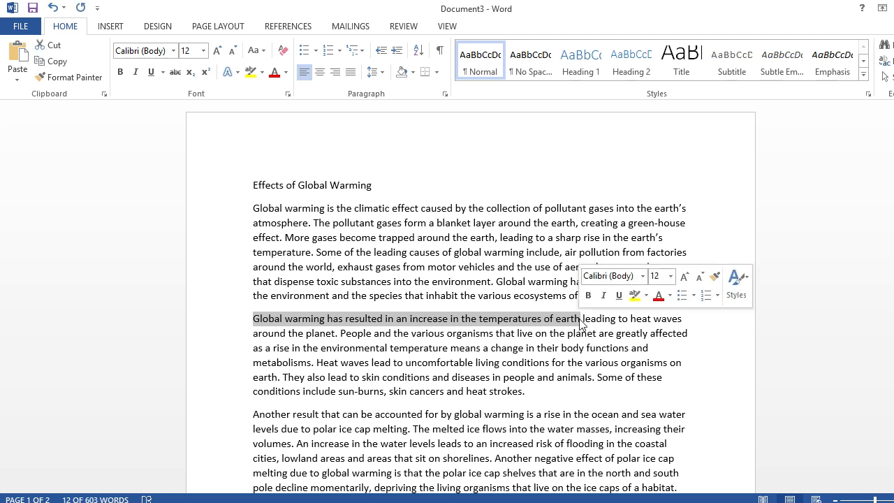
click(441, 322)
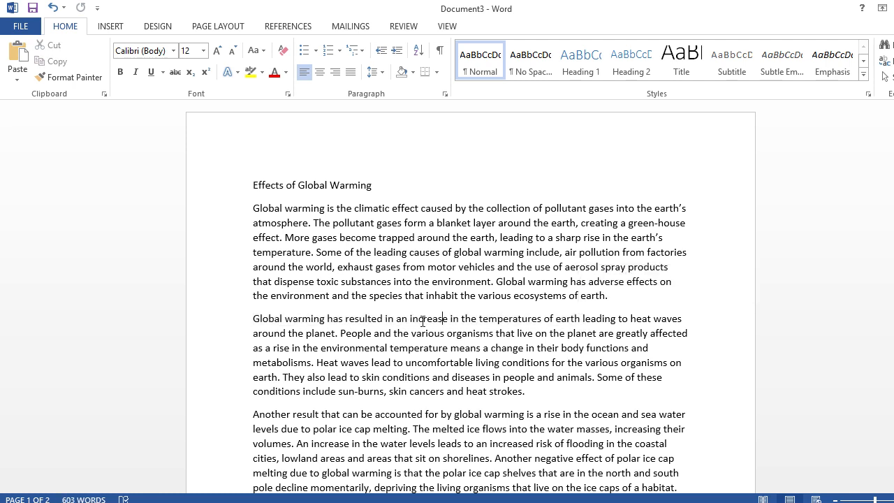
drag(347, 319, 459, 318)
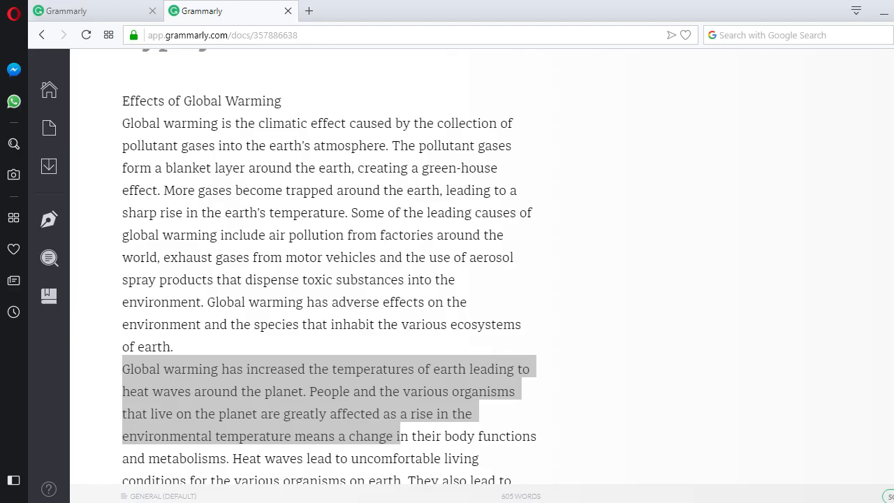
click(333, 391)
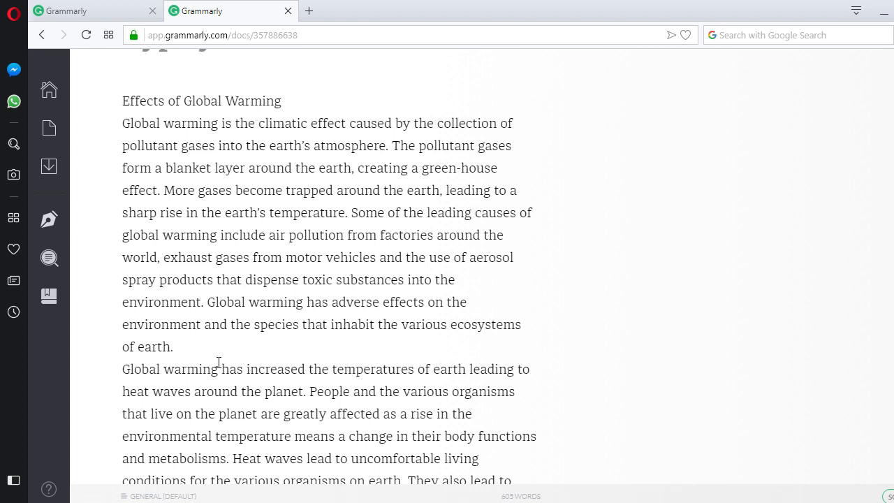
drag(222, 369, 416, 371)
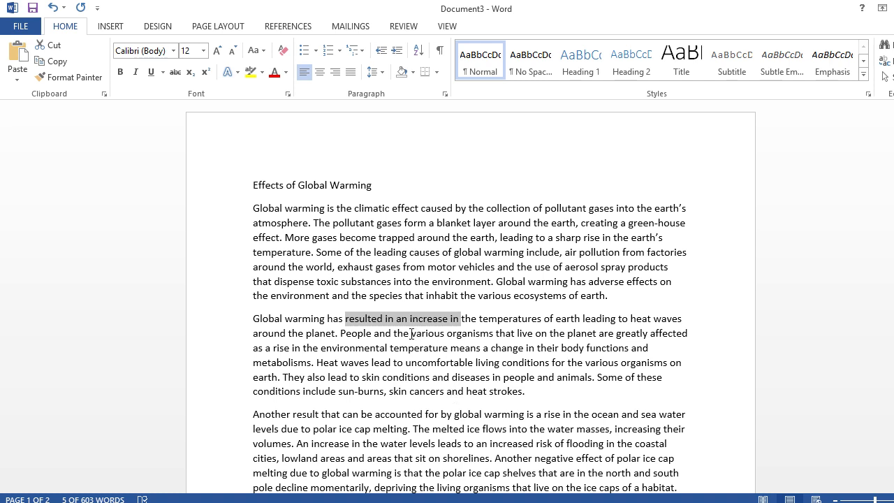
click(400, 320)
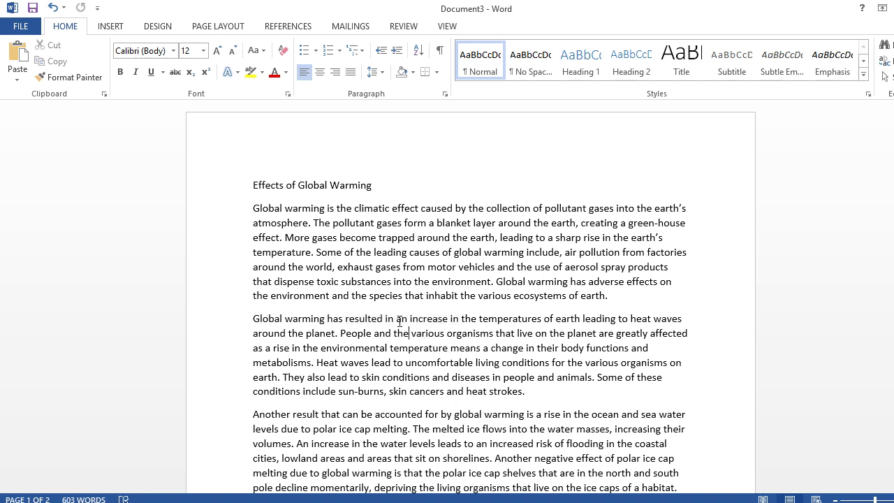
drag(328, 318, 544, 319)
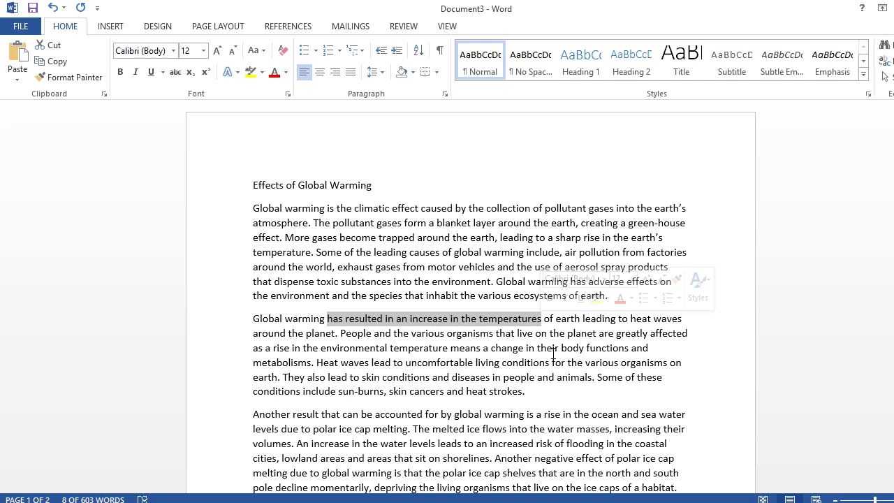
Step: Replace "resulted in an increase in" with "increased" in the second paragraph's opening sentence of the Word document
click(395, 320)
key(Delete)
key(Delete)
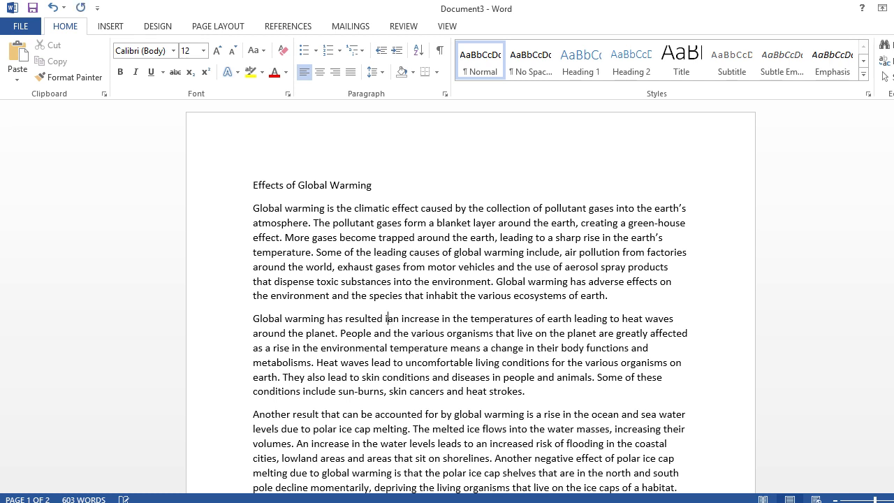
key(BackSpace)
key(BackSpace)
key(BackSpace)
key(BackSpace)
key(BackSpace)
key(BackSpace)
key(BackSpace)
key(BackSpace)
key(BackSpace)
key(BackSpace)
key(BackSpace)
key(BackSpace)
key(BackSpace)
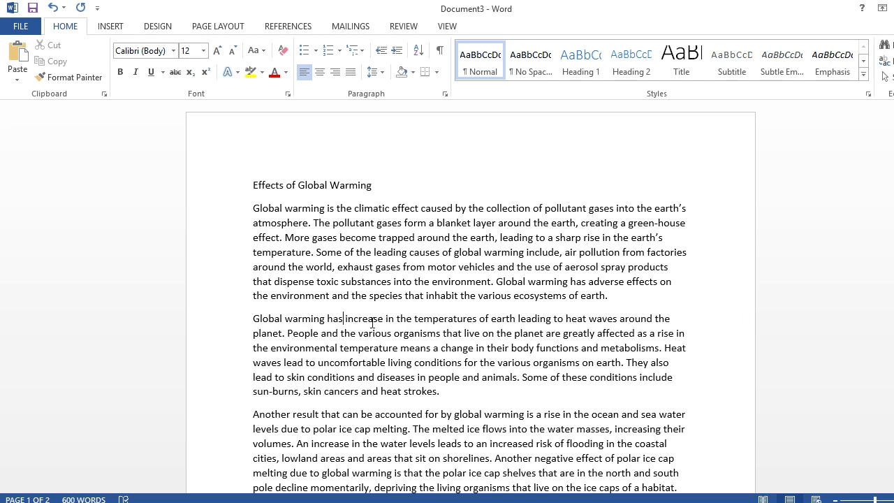
key(Delete)
key(Delete)
key(Delete)
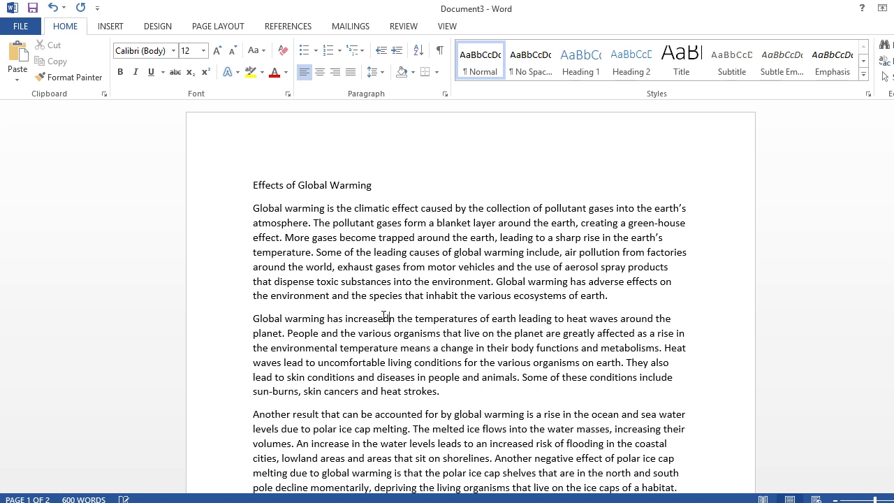
text(d)
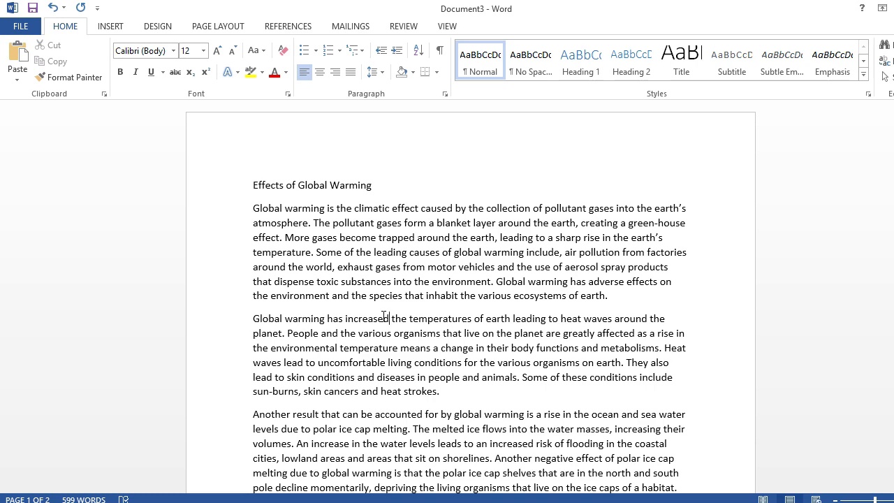
Step: Switch to Grammarly, look through the corrected essay to its end and select all of its text
key(alt+Tab)
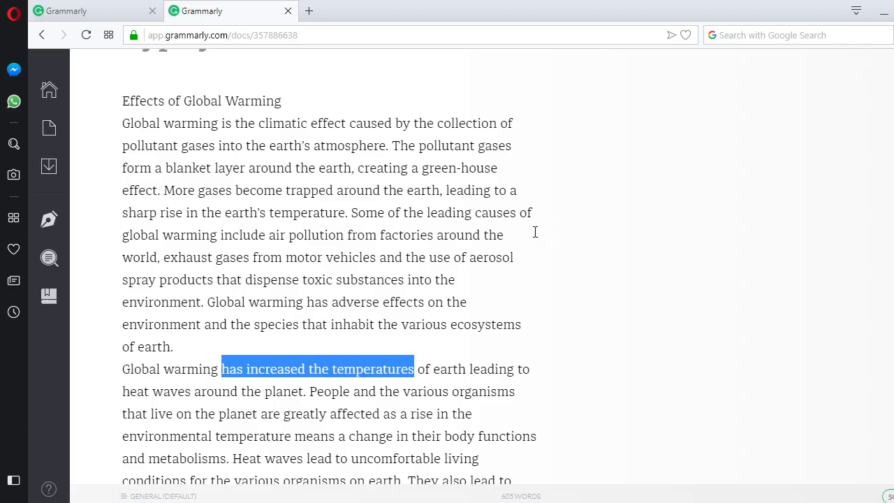
click(443, 237)
scroll(442, 240, down, 10)
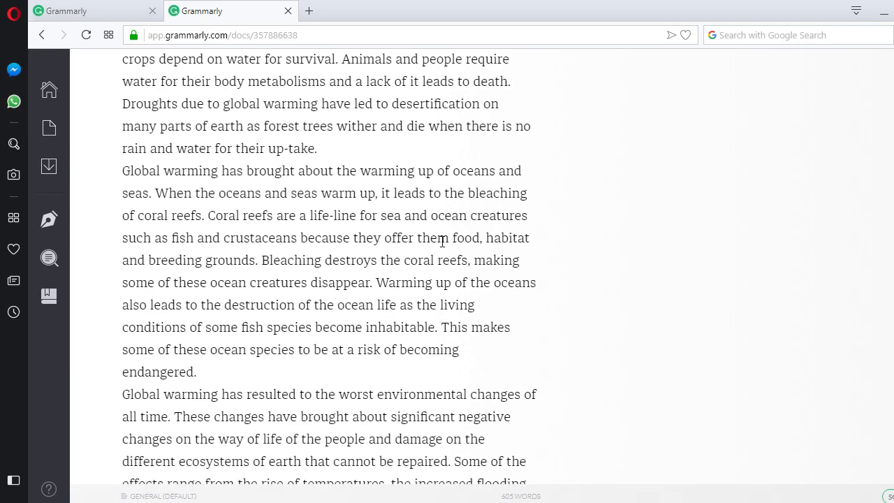
scroll(443, 241, down, 3)
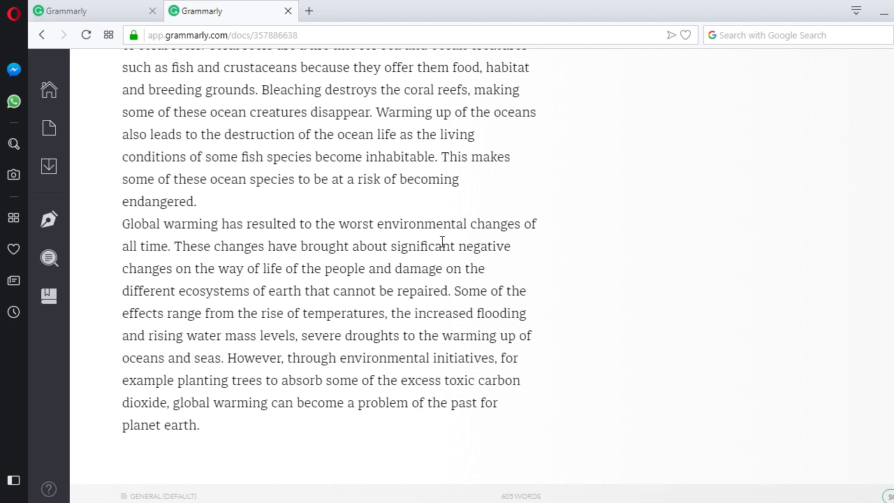
key(ctrl+a)
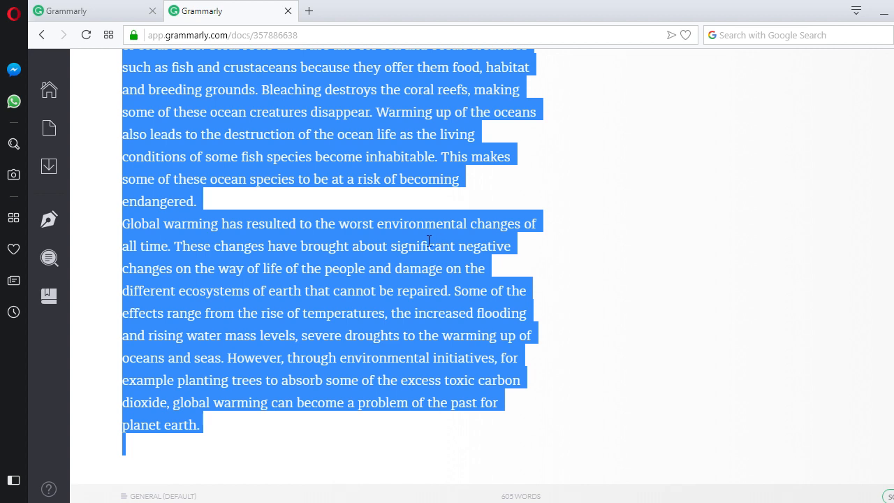
Step: Switch back to Word, select the whole essay, clear the selection and look over the paragraphs from the document's end
key(alt+Tab)
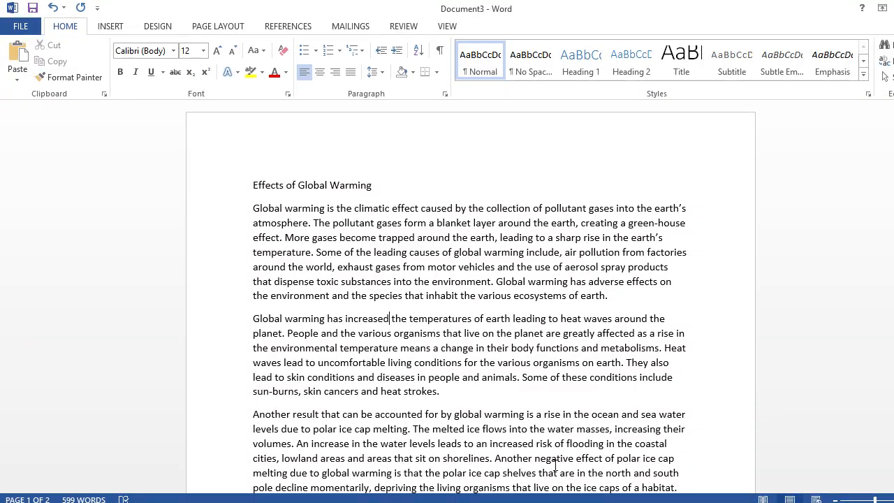
key(ctrl+a)
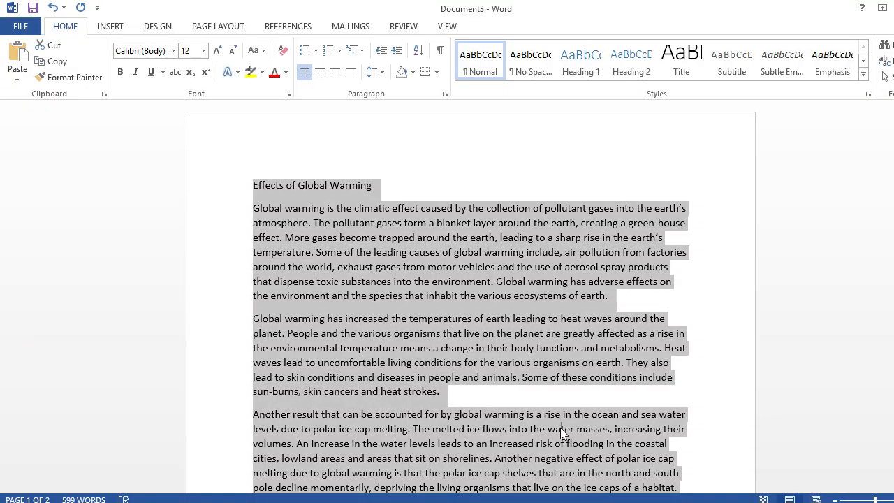
right_click(291, 220)
click(259, 191)
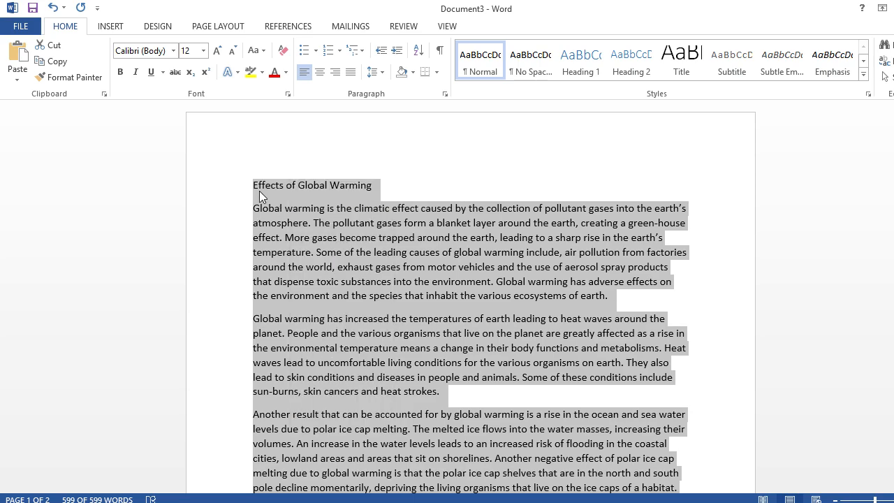
key(ctrl+End)
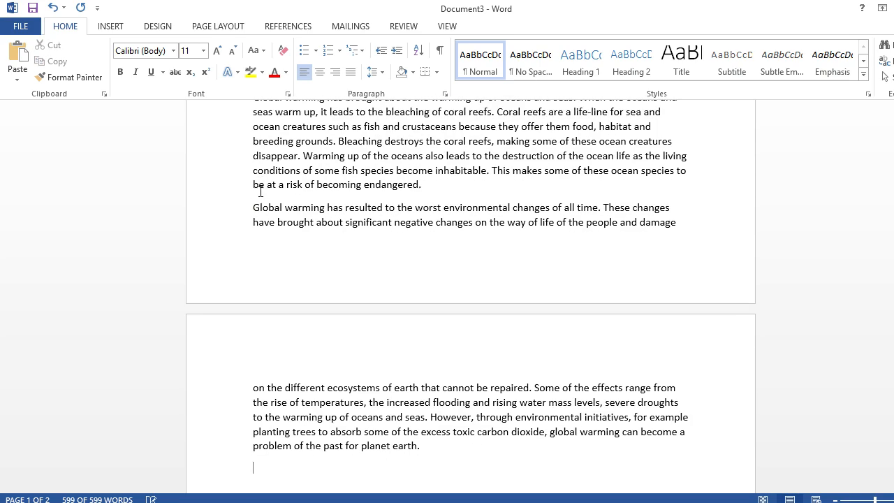
scroll(345, 224, up, 12)
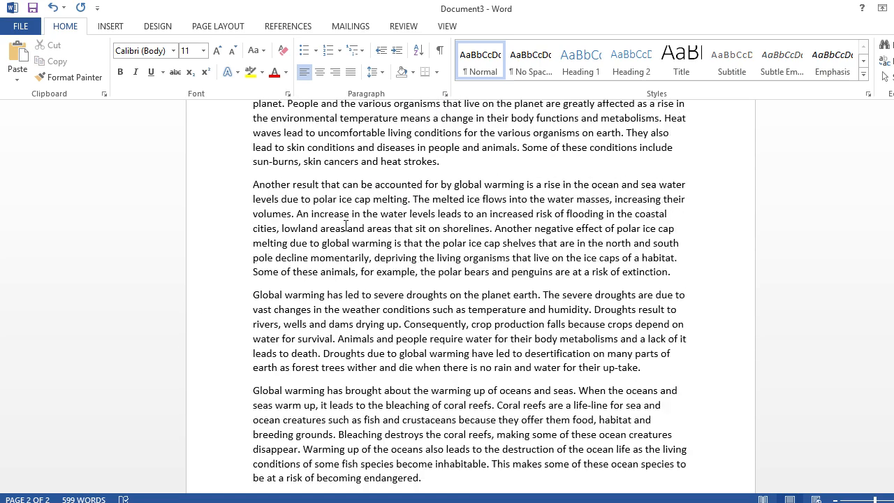
scroll(345, 224, up, 1)
scroll(345, 225, down, 10)
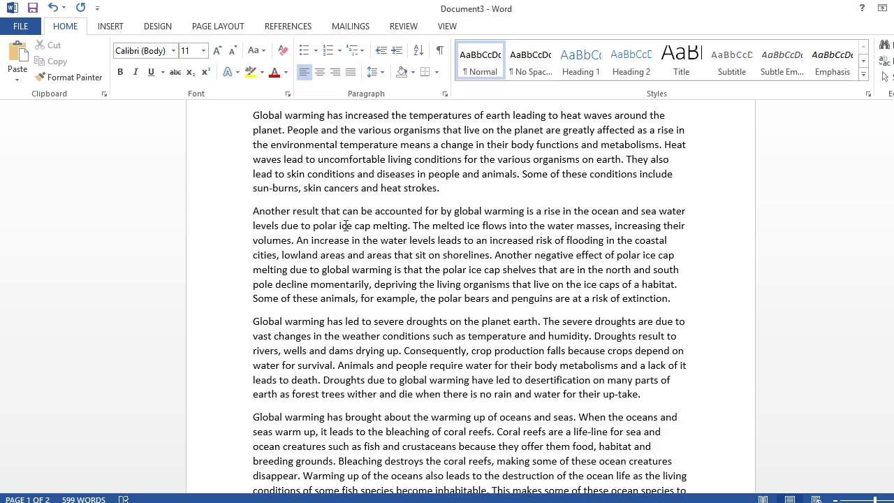